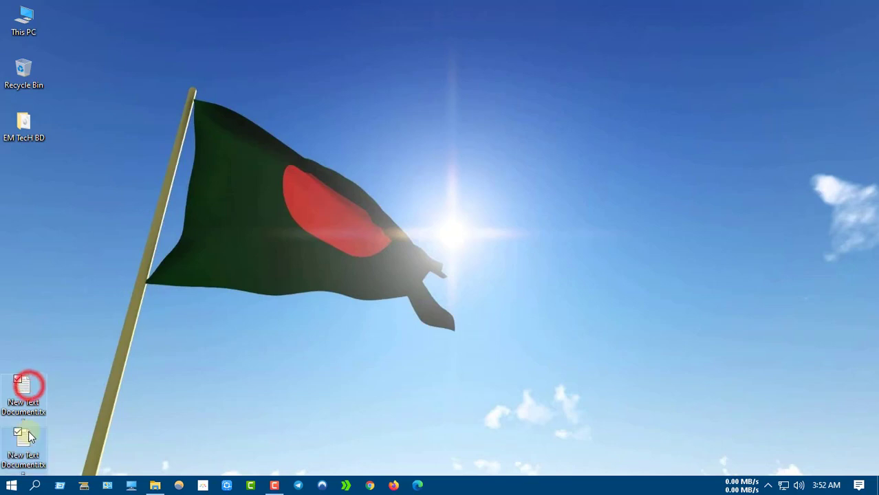
left_click(191, 295)
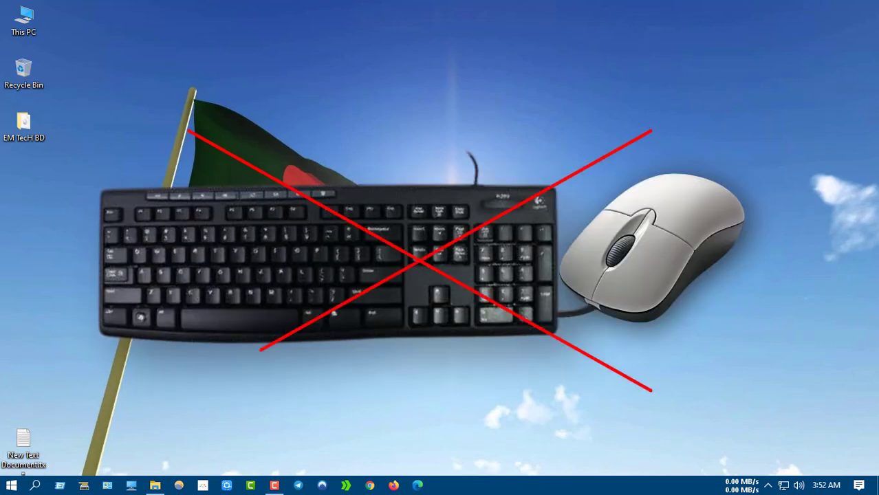
right_click(187, 296)
left_click(406, 399)
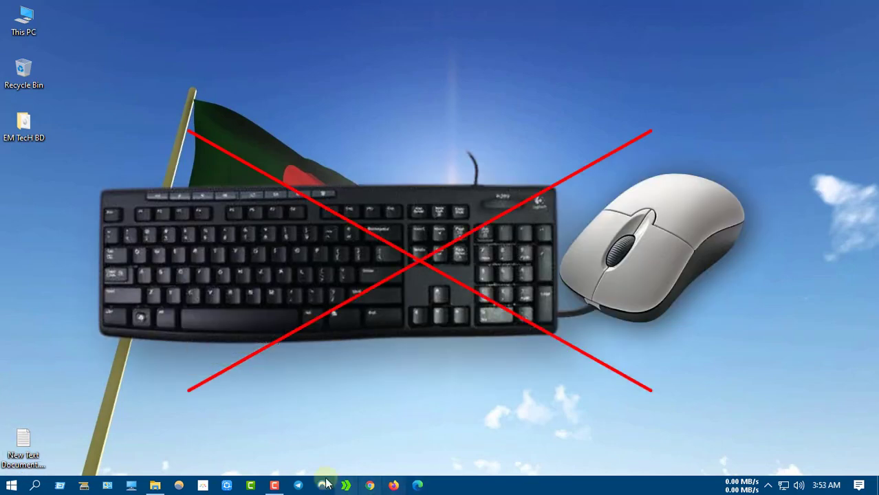
right_click(214, 201)
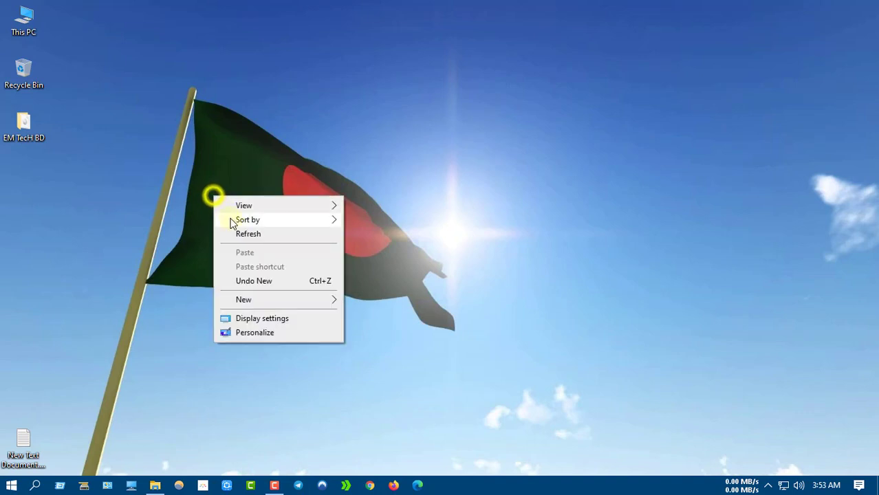
right_click(231, 208)
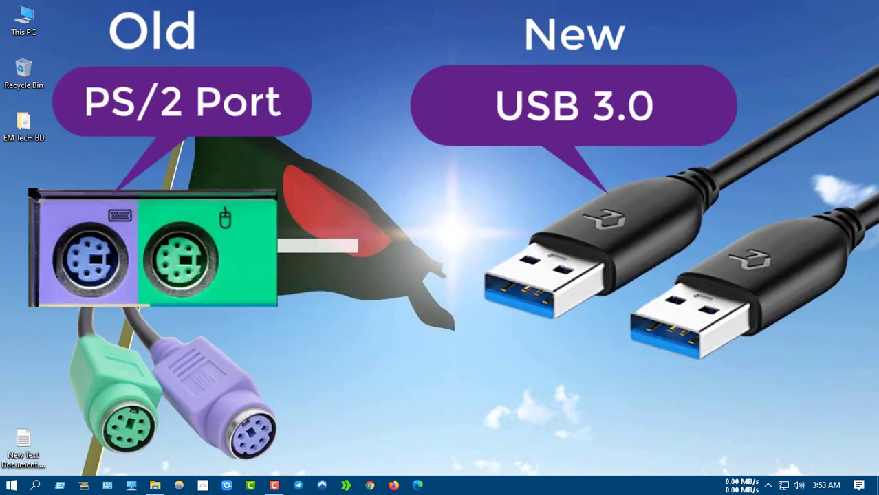
right_click(231, 208)
right_click(235, 220)
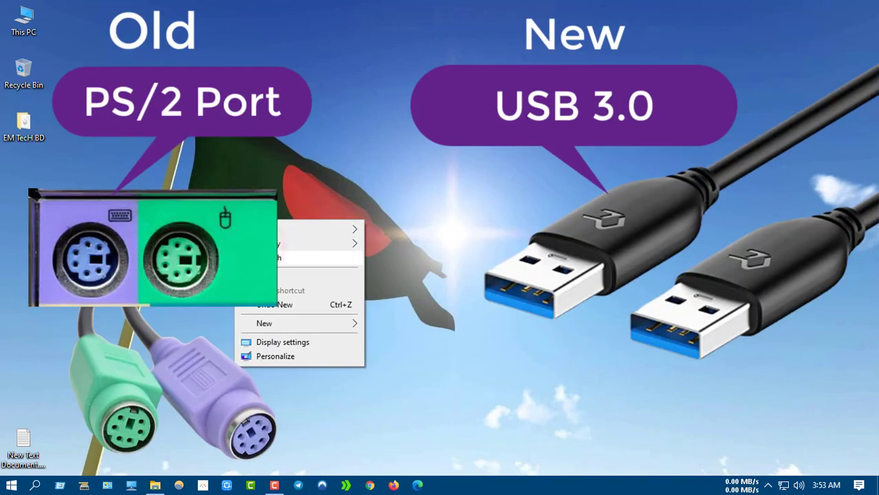
left_click(267, 258)
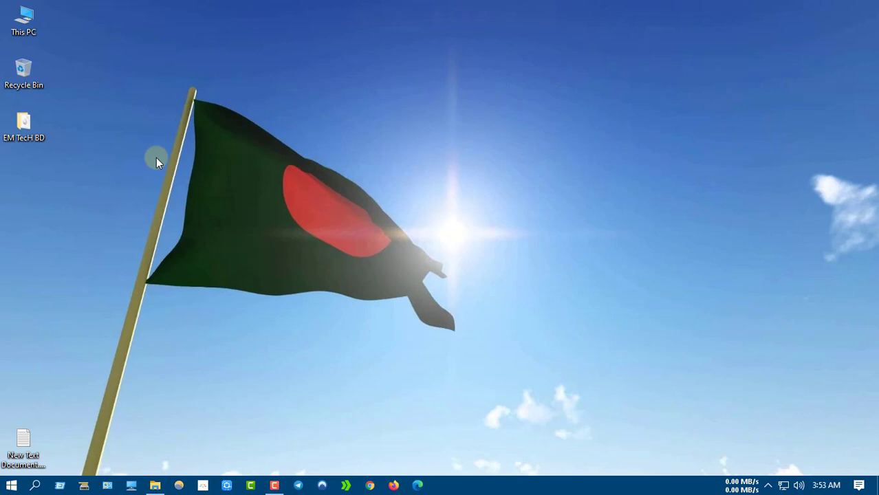
right_click(157, 160)
left_click(181, 194)
Open the EM TecH BD folder from the desktop and reposition its window
double_click(14, 131)
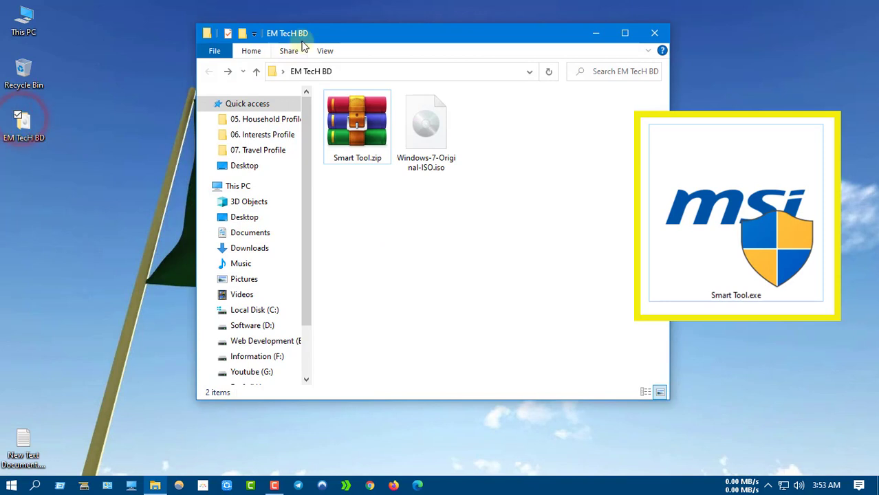
left_click(349, 31)
left_click_drag(349, 31, 287, 29)
left_click(373, 234)
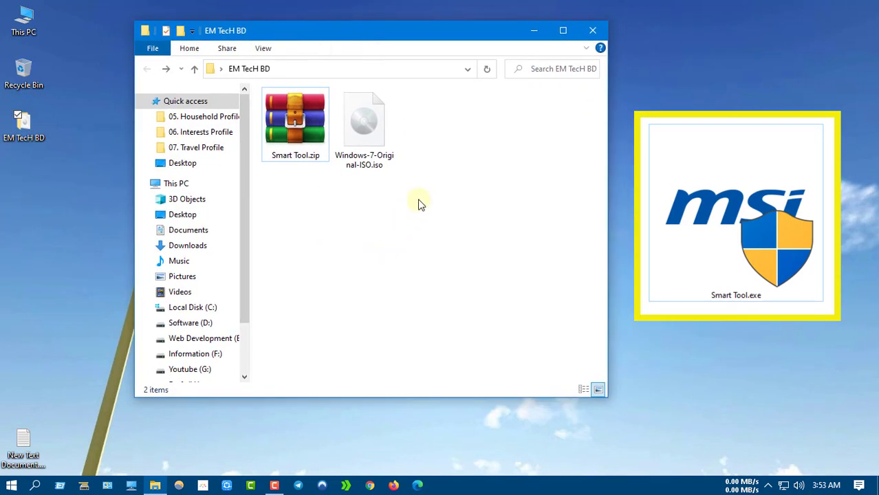
left_click_drag(418, 210, 359, 113)
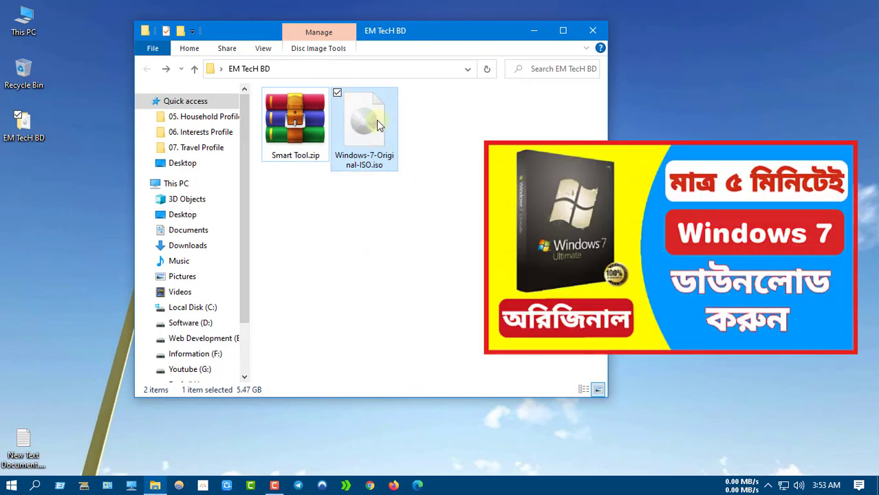
left_click(469, 188)
left_click(300, 138)
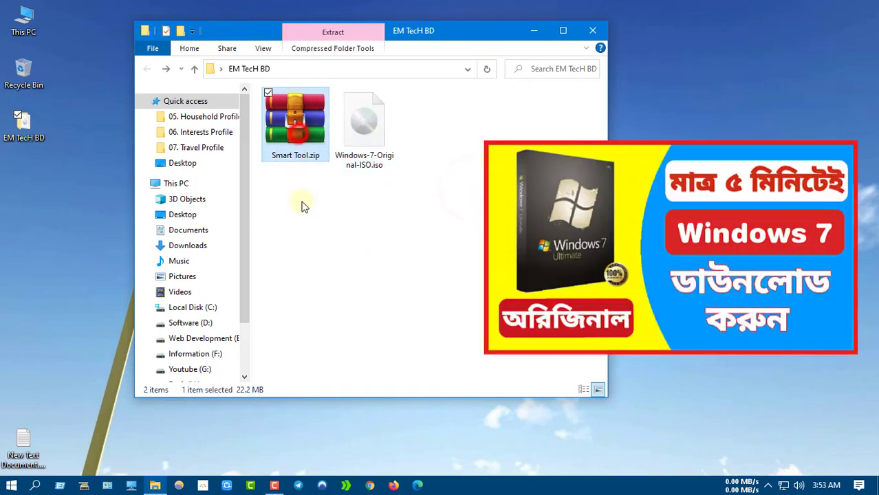
left_click(314, 245)
left_click(294, 131)
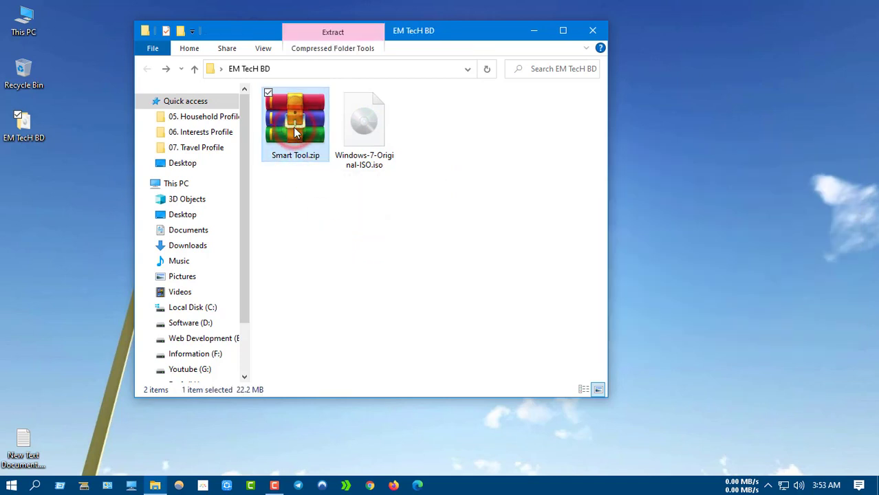
Extract Smart Tool.zip directly into the EM TecH BD folder
left_click(398, 217)
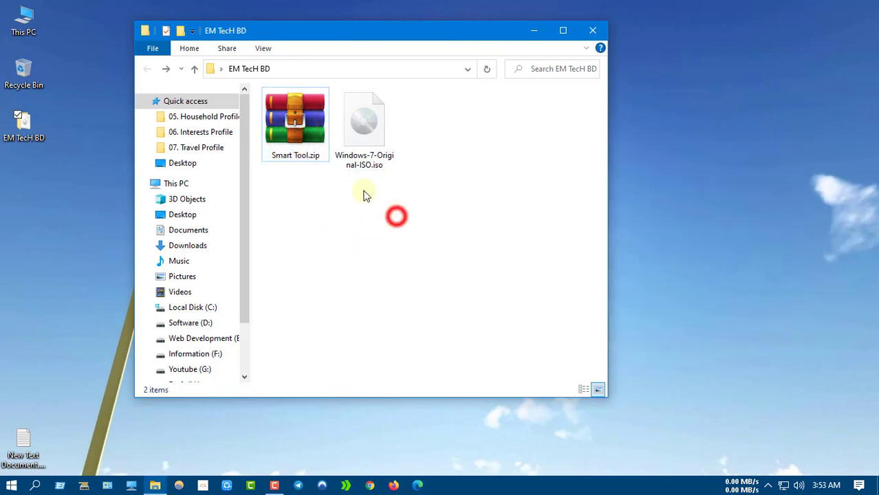
right_click(292, 119)
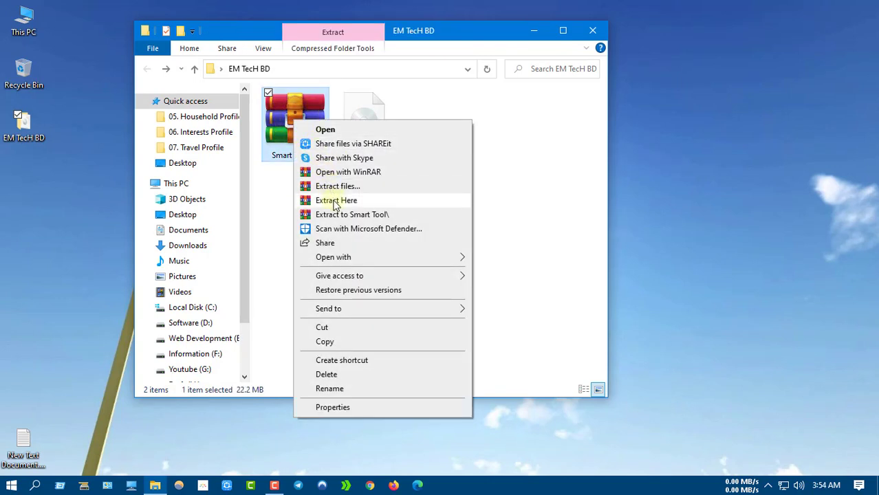
left_click(335, 201)
left_click(403, 231)
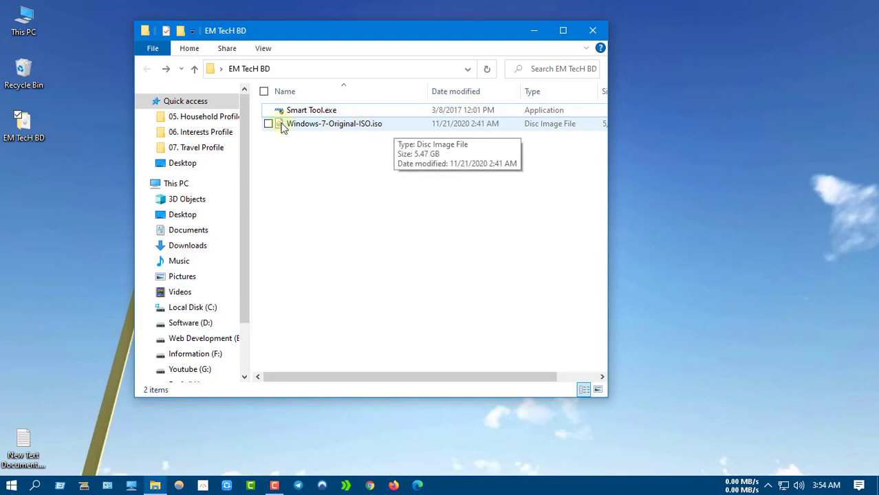
left_click(320, 194)
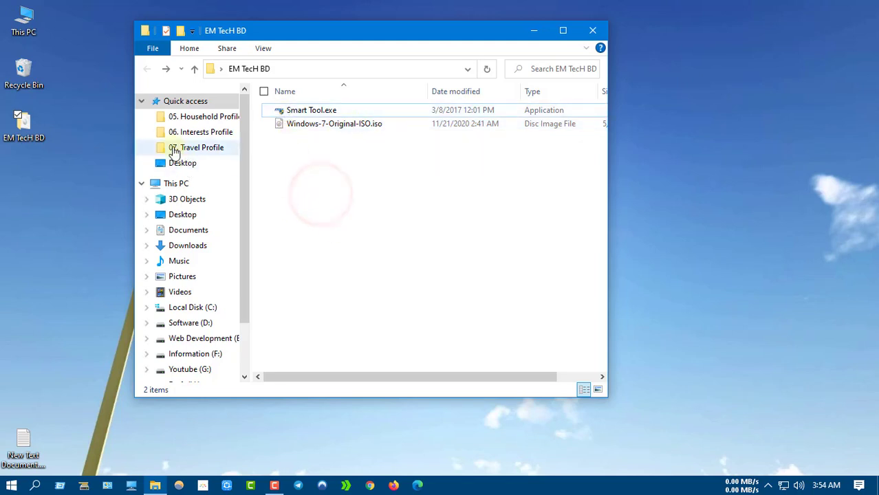
Empty the Recycle Bin, permanently deleting its contents
right_click(34, 73)
left_click(72, 94)
left_click(483, 260)
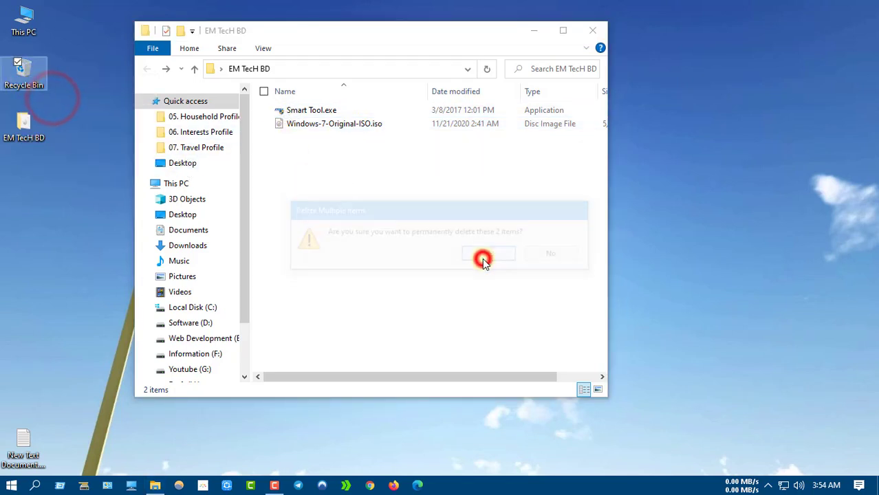
left_click(379, 242)
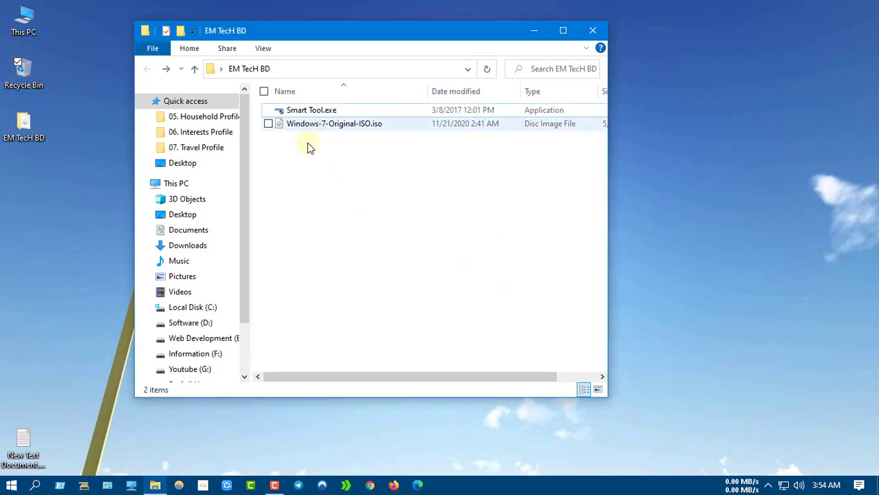
Create a folder named "Win7 Source Folder" inside the EM TecH BD folder
right_click(303, 176)
left_click(346, 316)
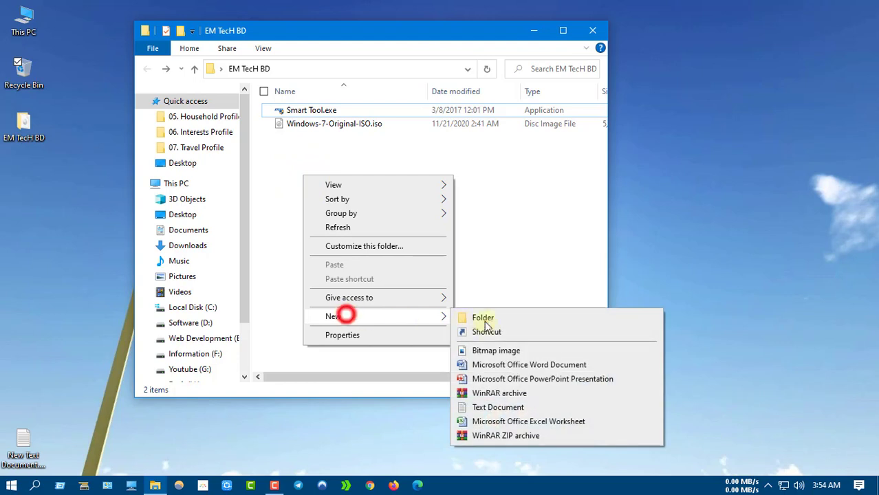
left_click(485, 318)
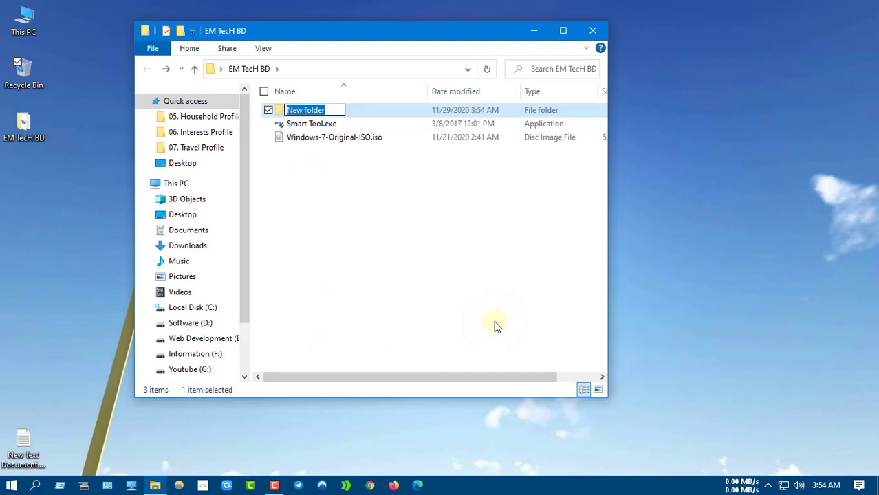
type("Sourc")
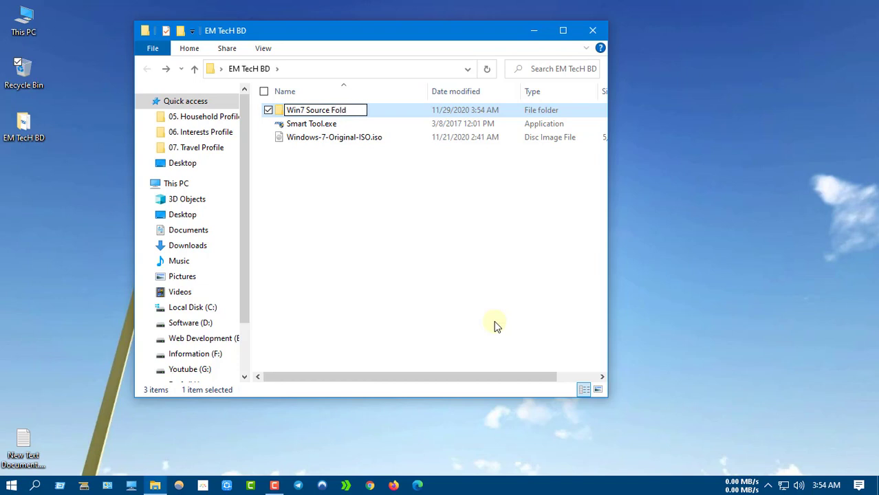
key("Return")
left_click(386, 232)
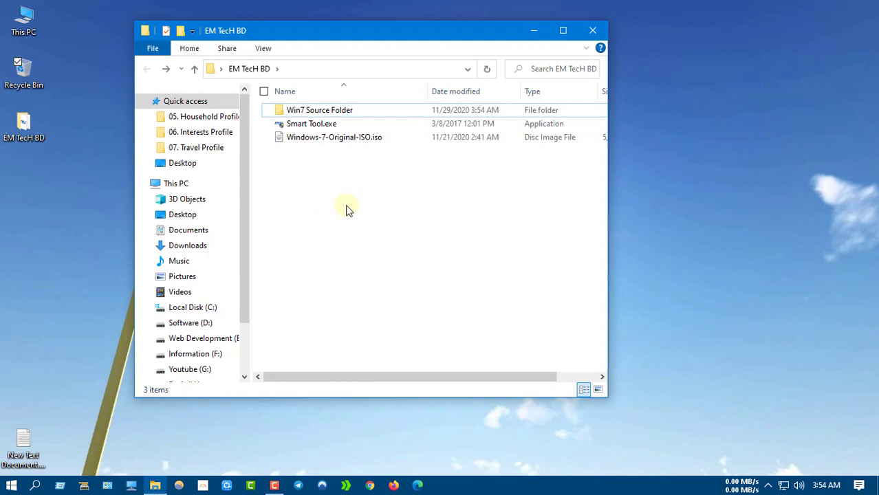
Mount Windows-7-Original-ISO.iso by opening it with Windows Explorer
left_click(275, 137)
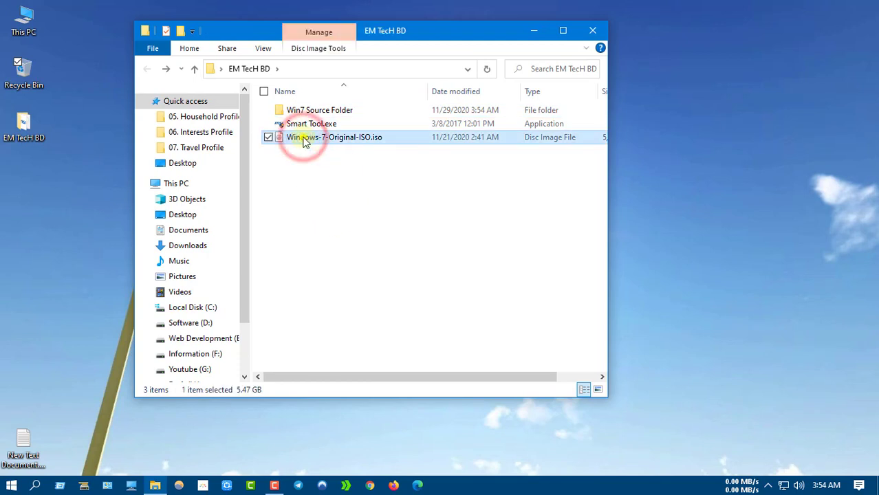
right_click(306, 141)
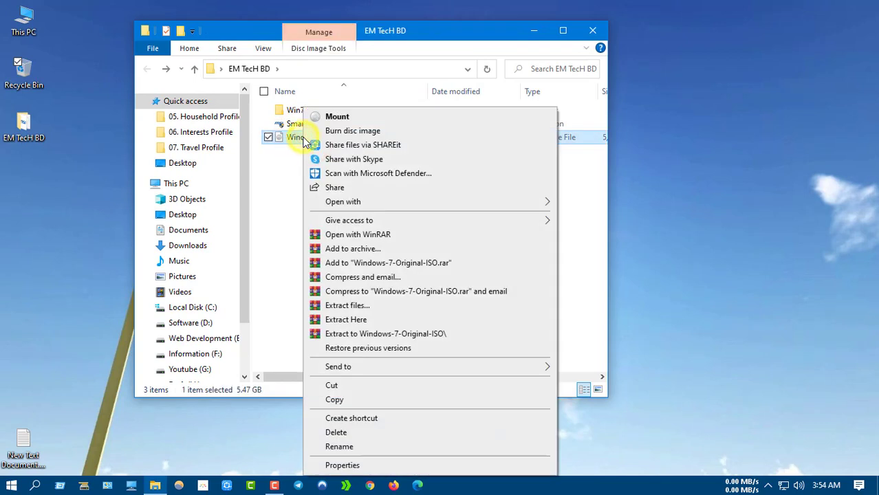
left_click(344, 206)
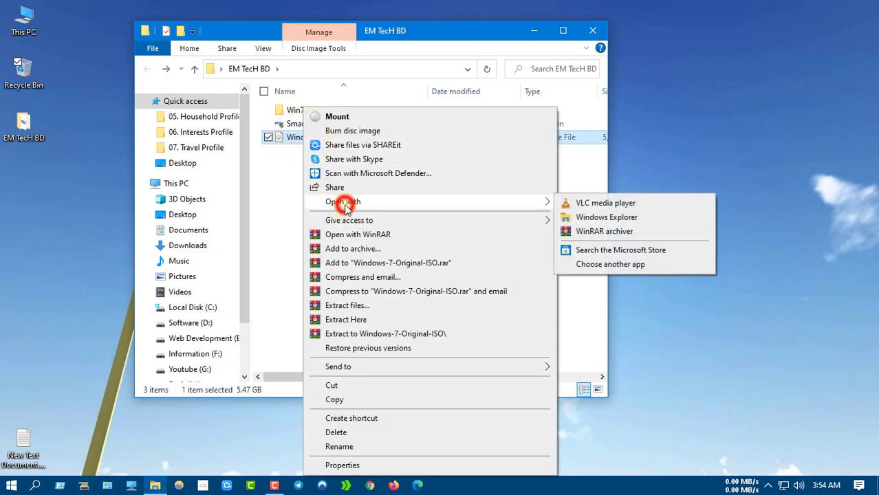
left_click(618, 219)
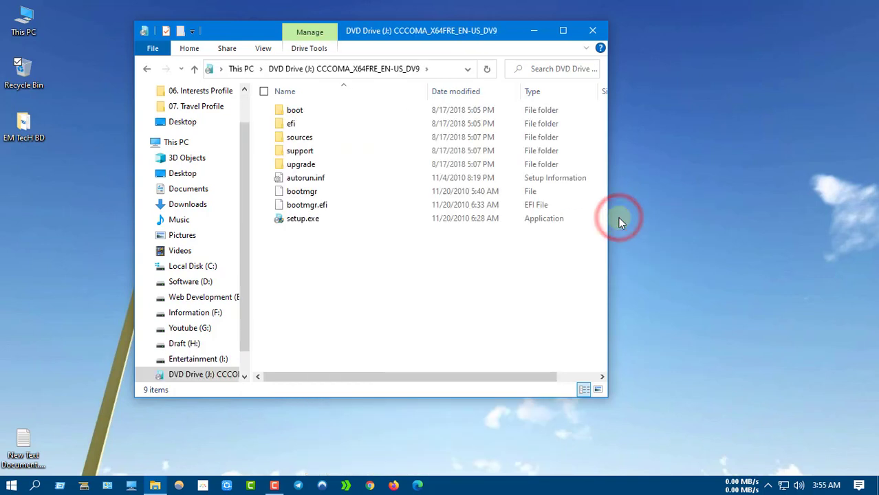
Copy all files and folders from the mounted Windows 7 disc image into Win7 Source Folder
left_click_drag(329, 240, 290, 113)
right_click(291, 115)
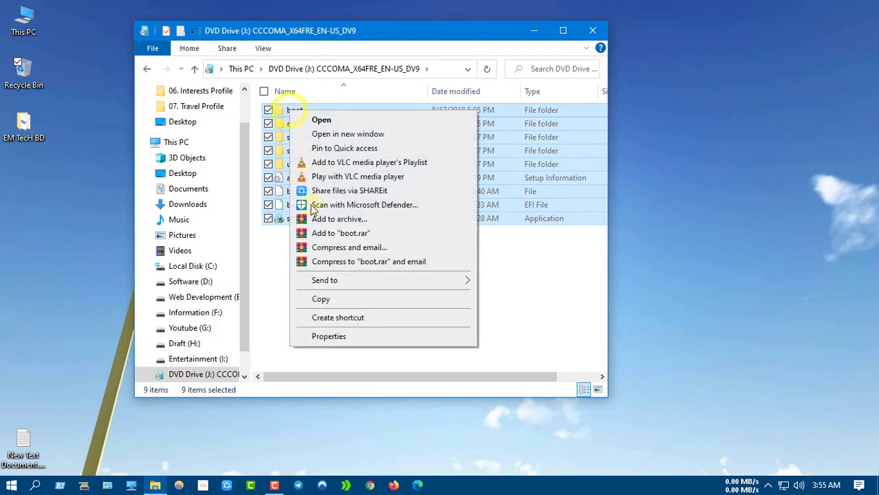
left_click(327, 300)
left_click(147, 69)
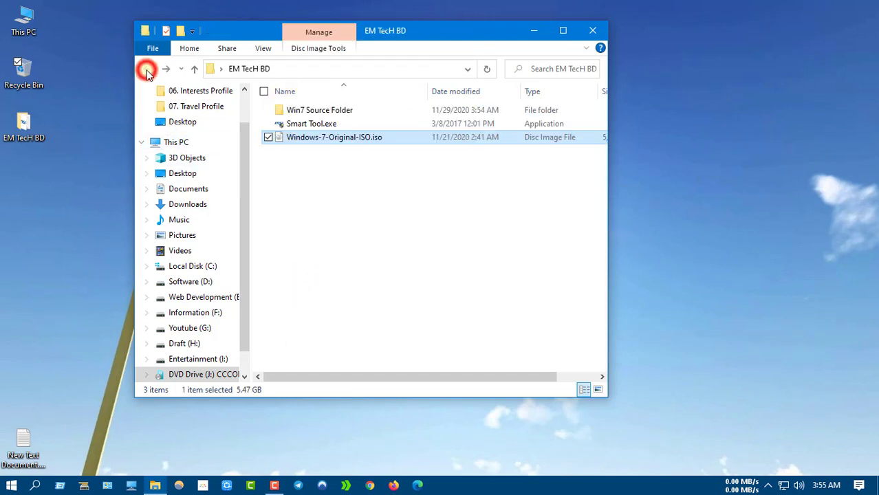
double_click(321, 111)
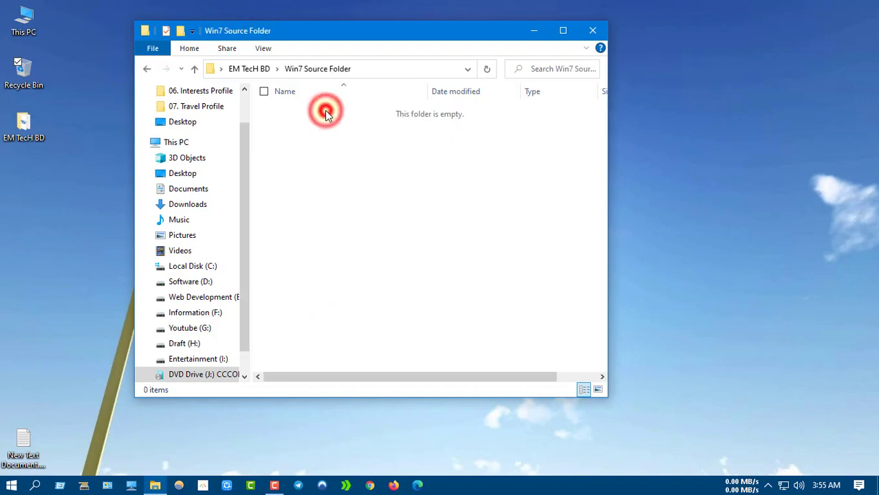
right_click(315, 159)
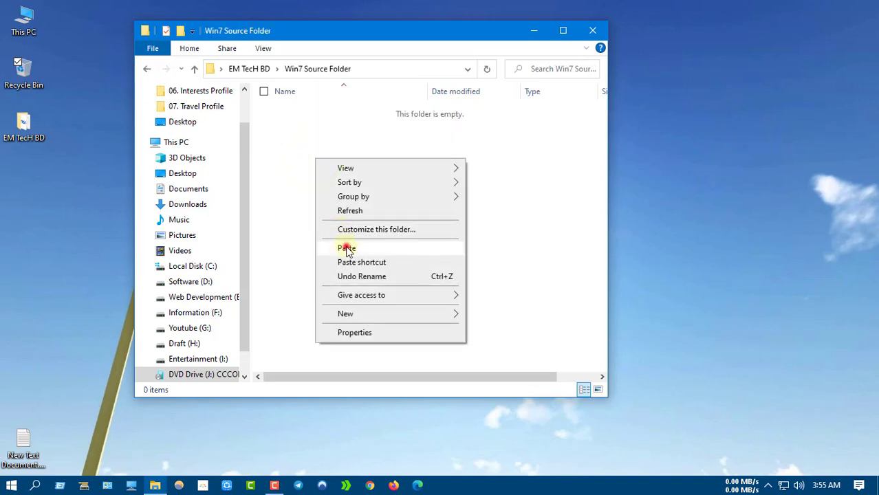
left_click(346, 249)
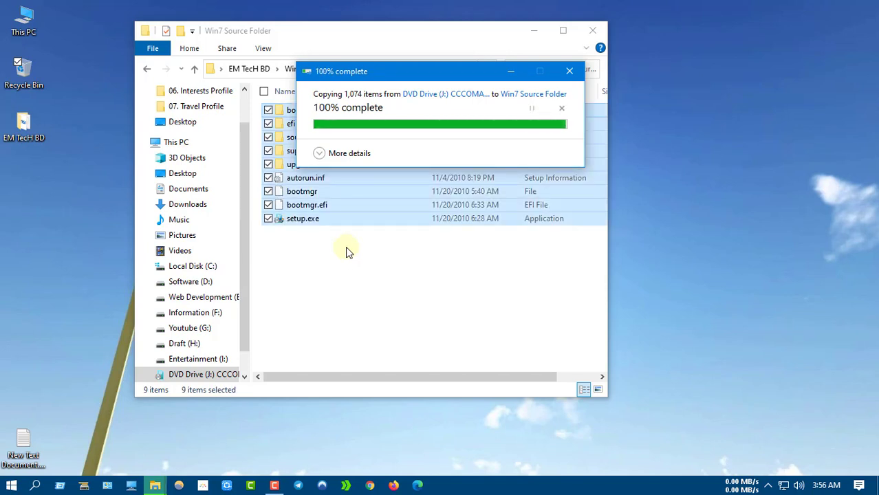
left_click(334, 246)
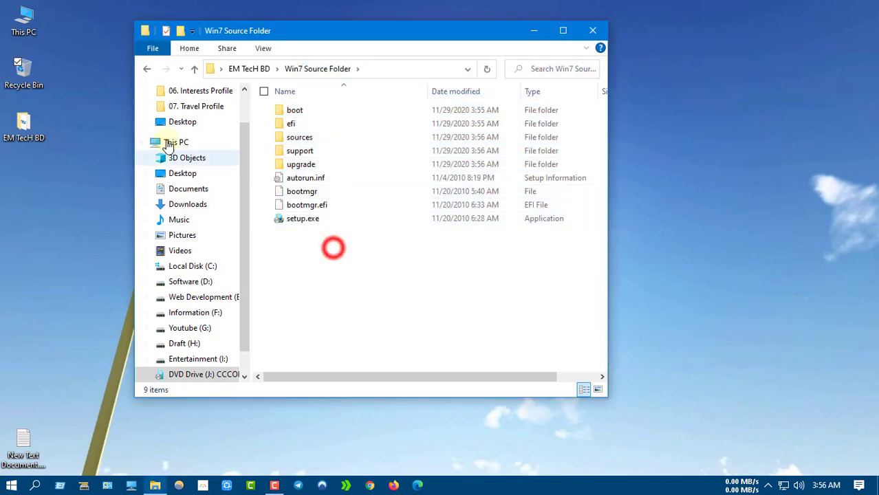
Return to the EM TecH BD folder and launch Smart Tool.exe
left_click(146, 69)
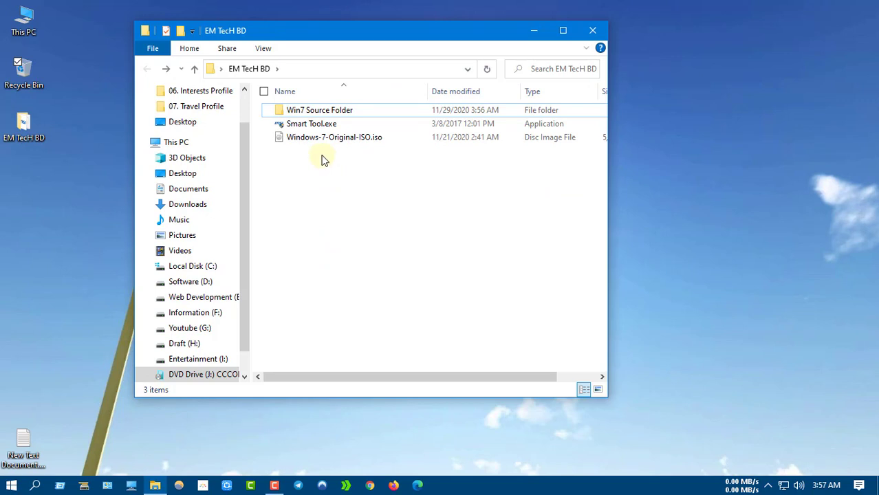
left_click(295, 126)
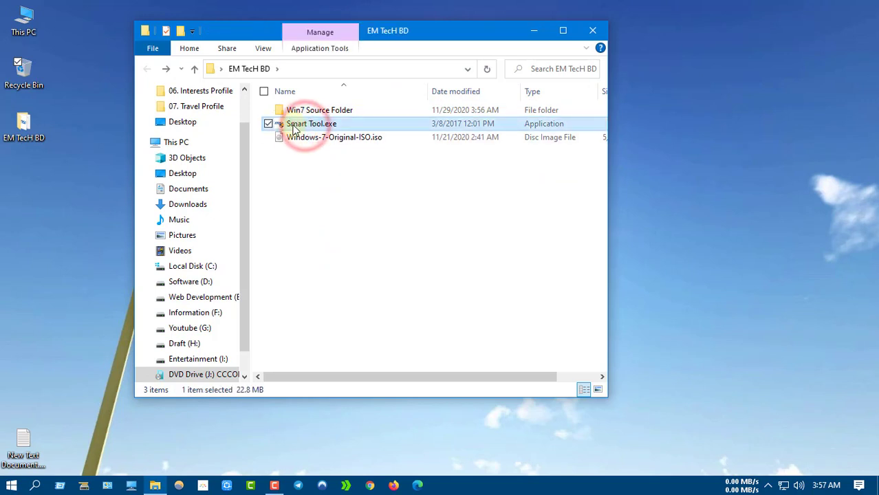
right_click(306, 124)
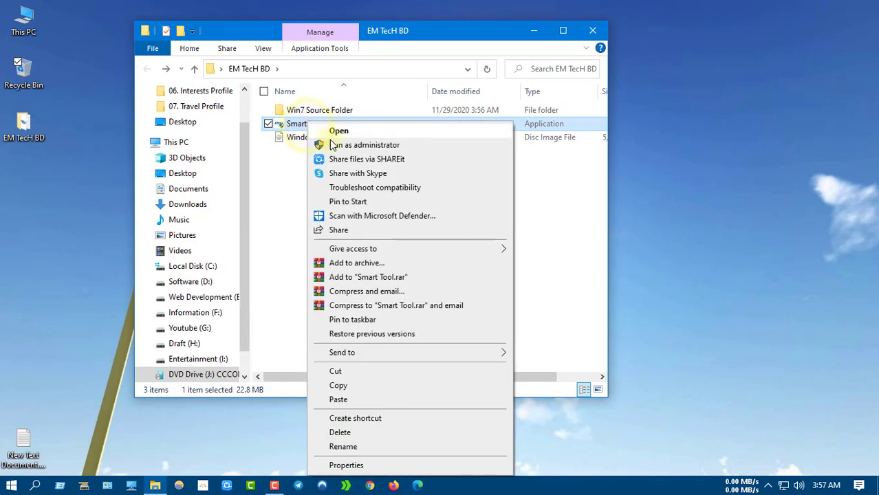
left_click(339, 132)
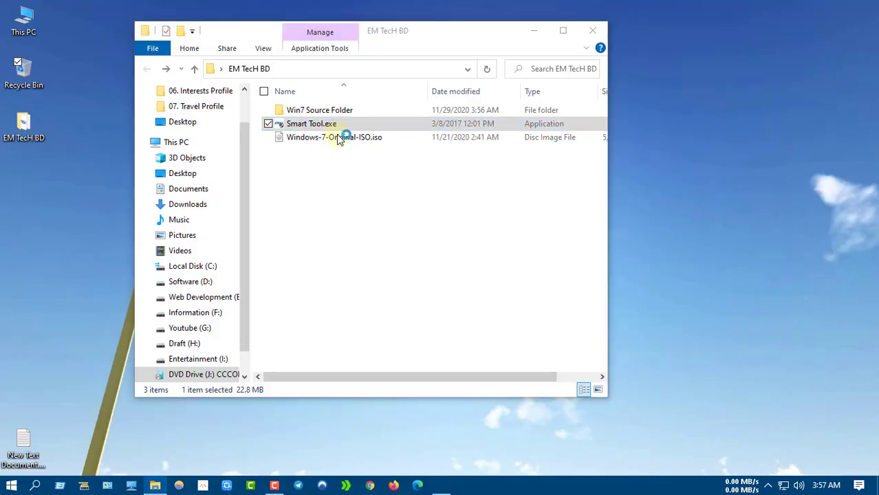
Install Smart Tool in English to the default MSI\Smart Tool location, with a desktop icon
left_click(451, 274)
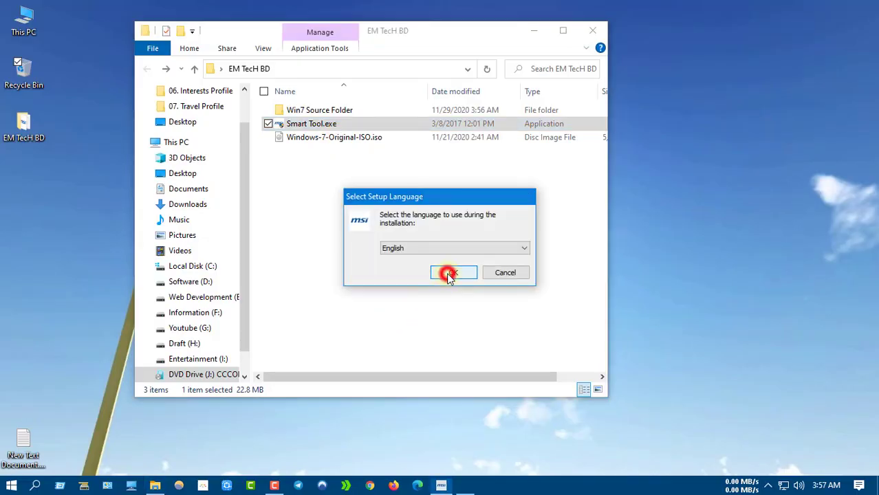
left_click(510, 348)
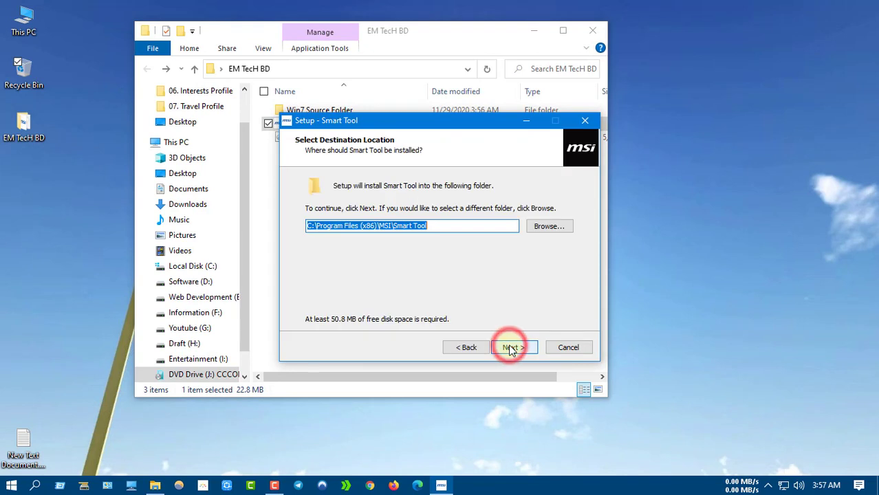
left_click(511, 348)
left_click(511, 348)
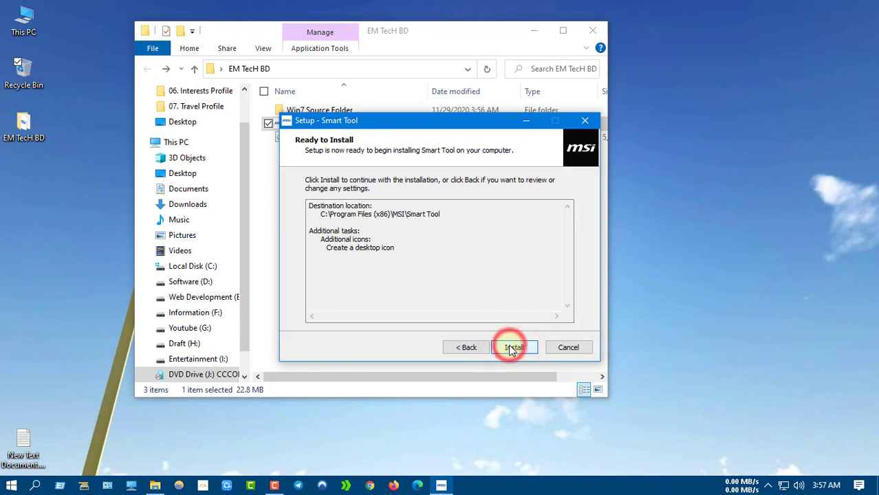
left_click(510, 349)
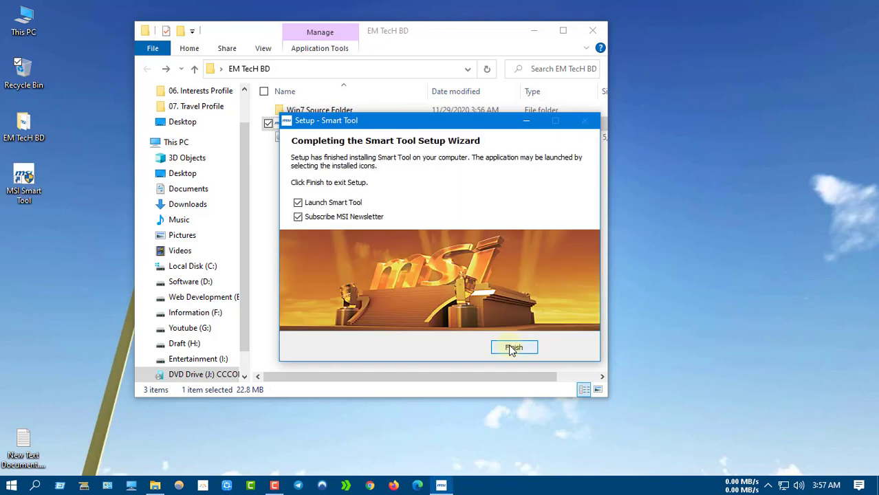
Finish the Smart Tool setup with both Launch Smart Tool and Subscribe MSI Newsletter turned off
left_click(326, 219)
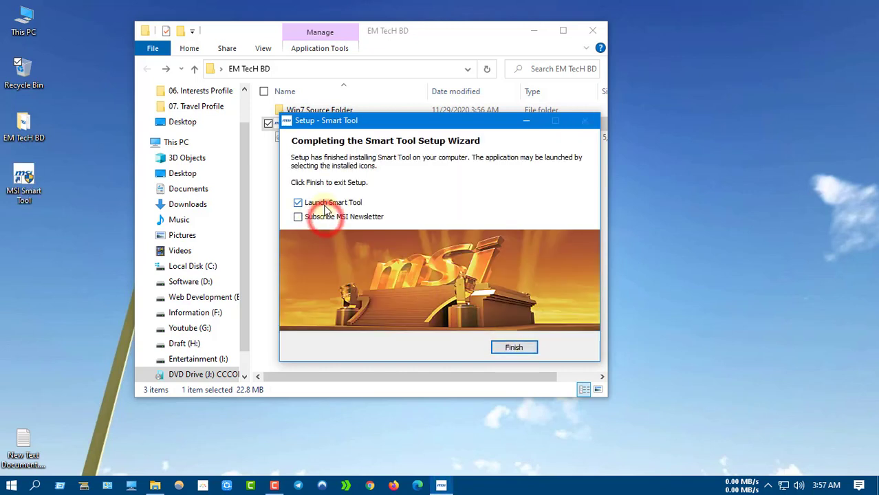
left_click(320, 202)
left_click(514, 347)
left_click(361, 261)
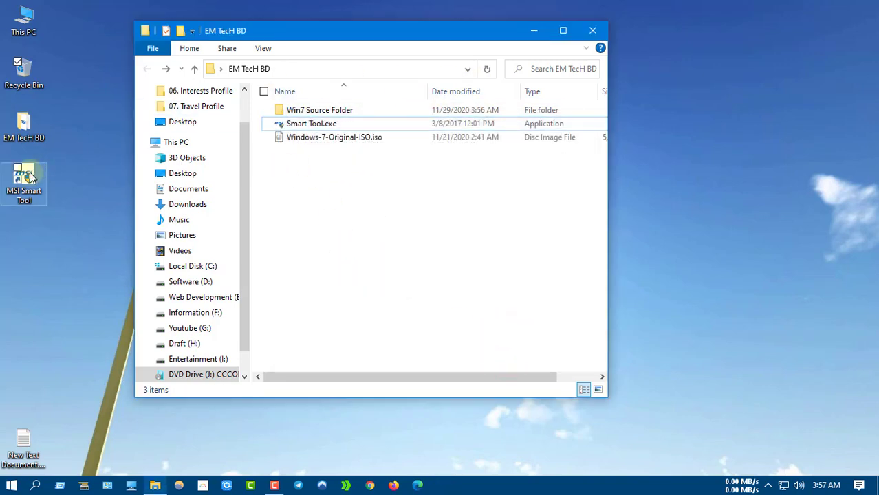
Open MSI Smart Tool from its desktop shortcut, accept the notice and enter the Win7 Smart Tool
left_click(79, 161)
right_click(73, 161)
left_click(99, 192)
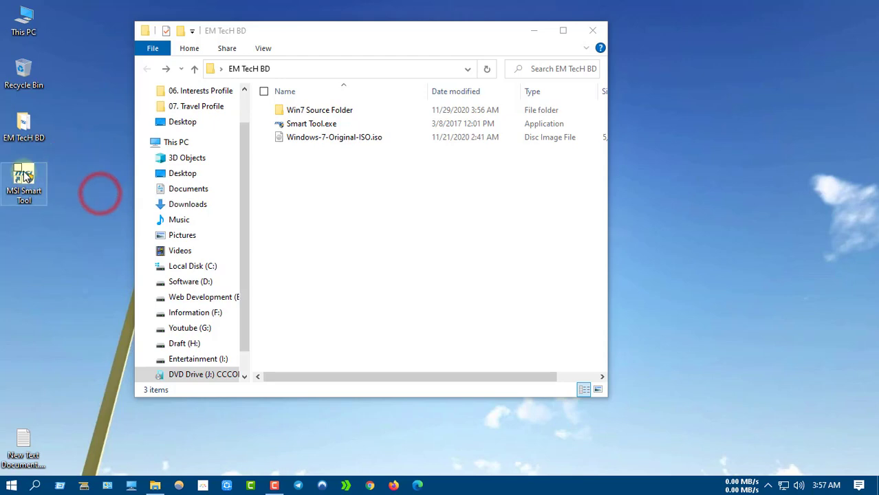
right_click(25, 177)
right_click(20, 143)
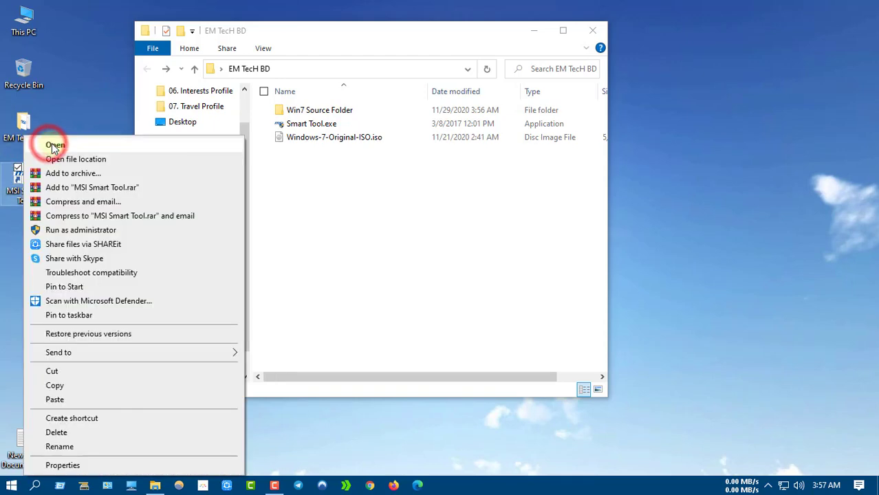
left_click(54, 146)
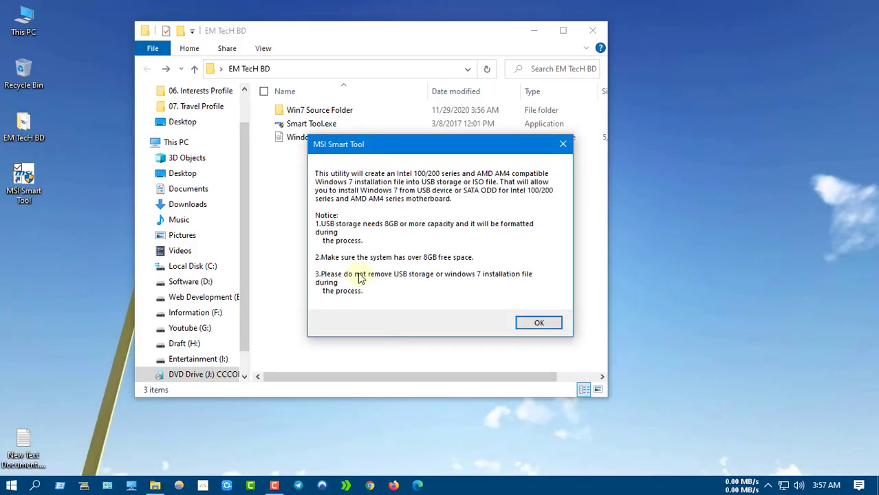
left_click(539, 324)
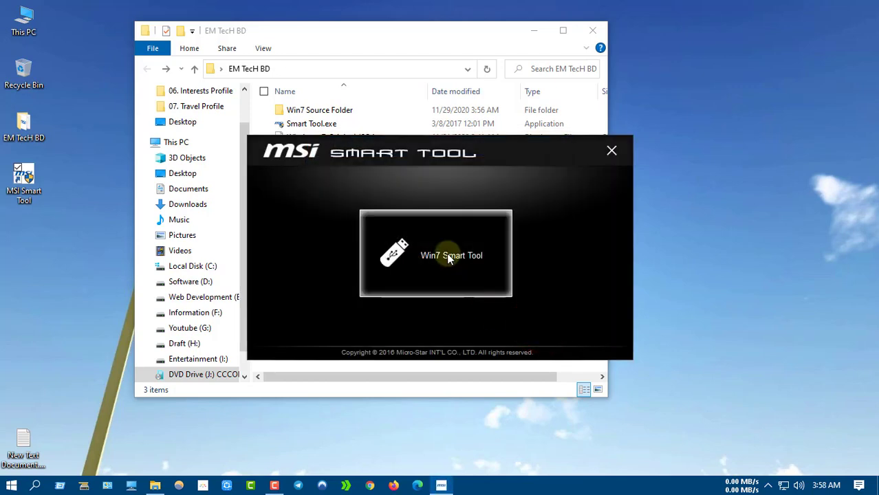
left_click(428, 259)
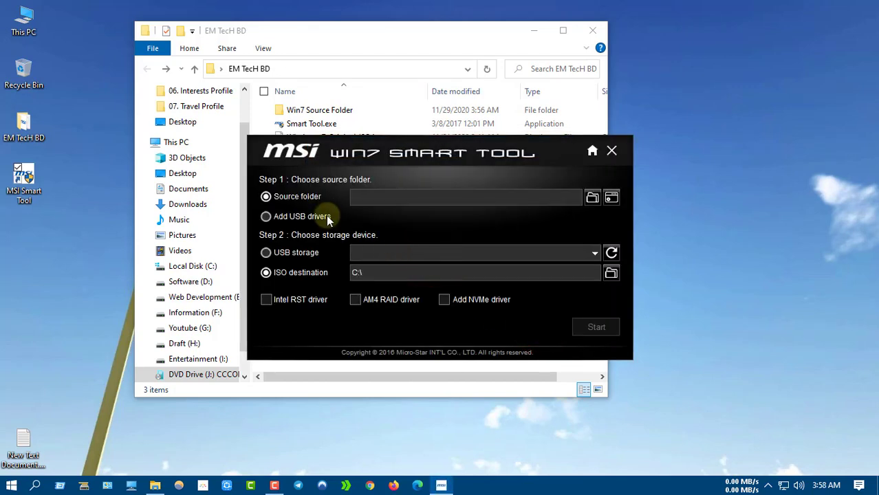
Set the source folder to Win7 Source Folder inside the EM TecH BD folder on the Desktop
left_click_drag(330, 139, 335, 186)
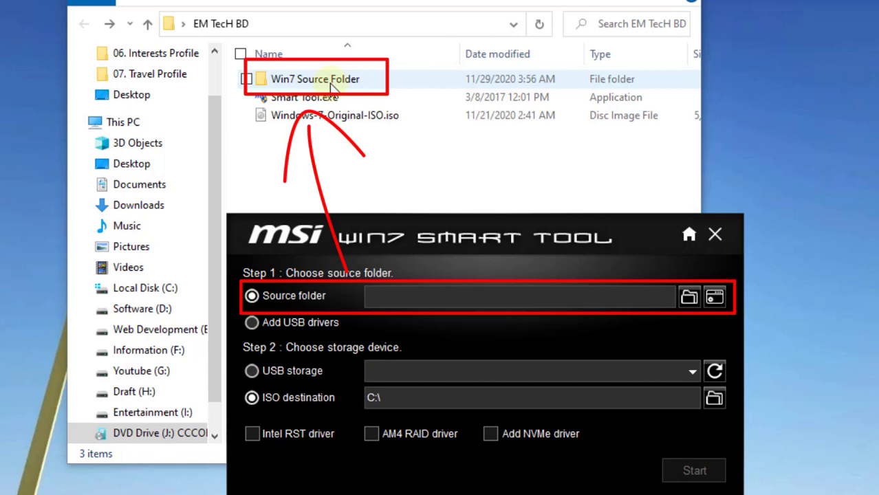
left_click(690, 299)
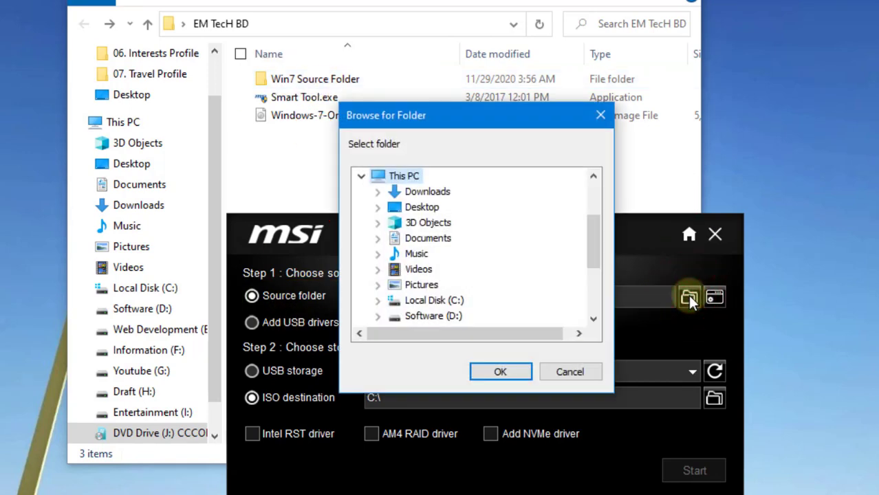
left_click(377, 207)
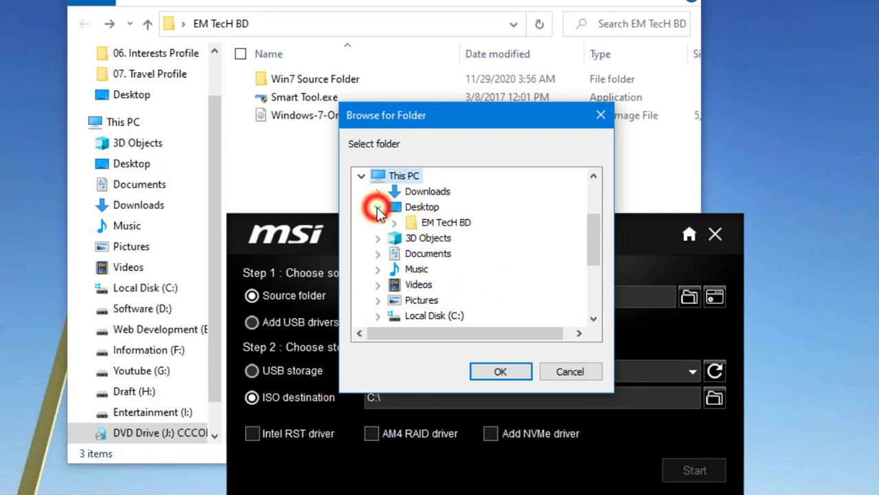
left_click(396, 223)
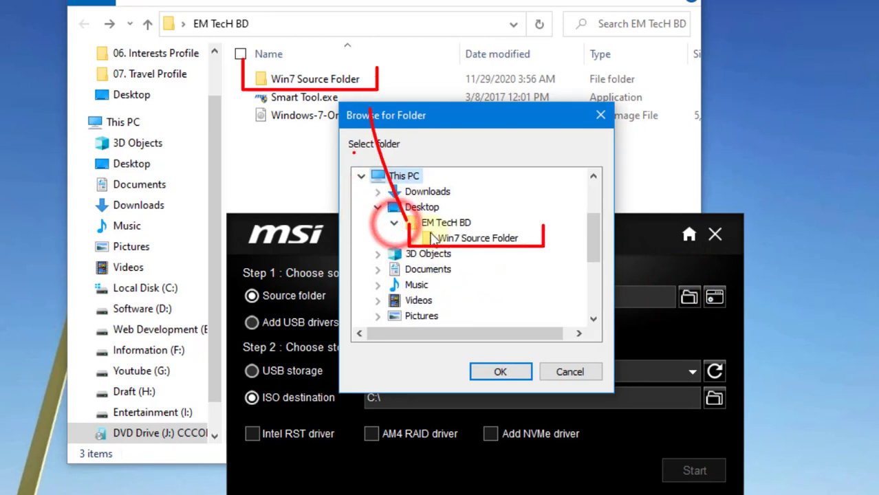
left_click(413, 238)
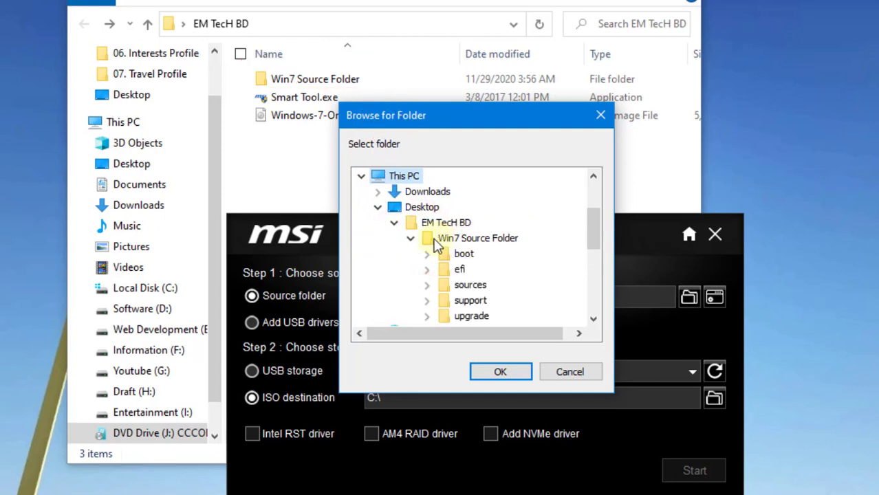
left_click(410, 238)
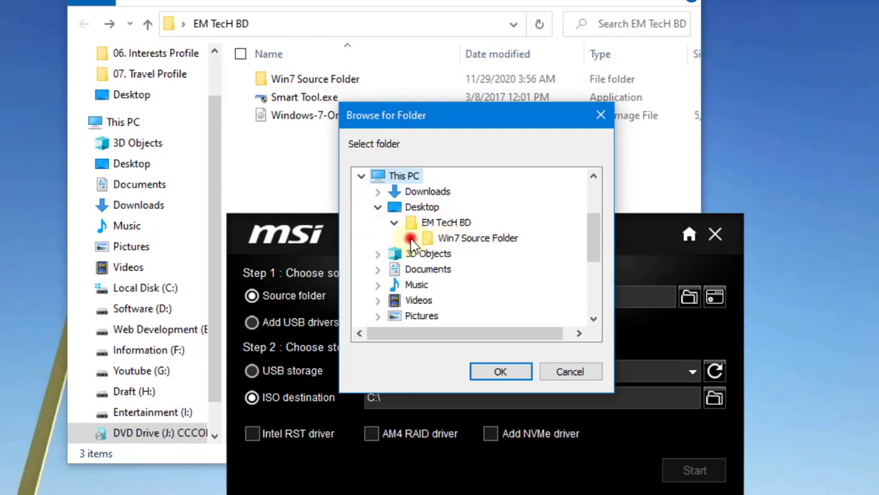
left_click(469, 239)
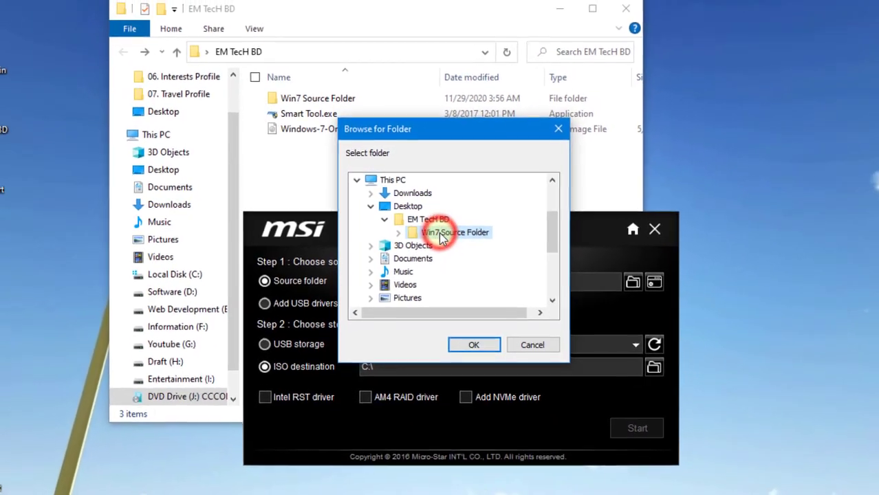
left_click(471, 337)
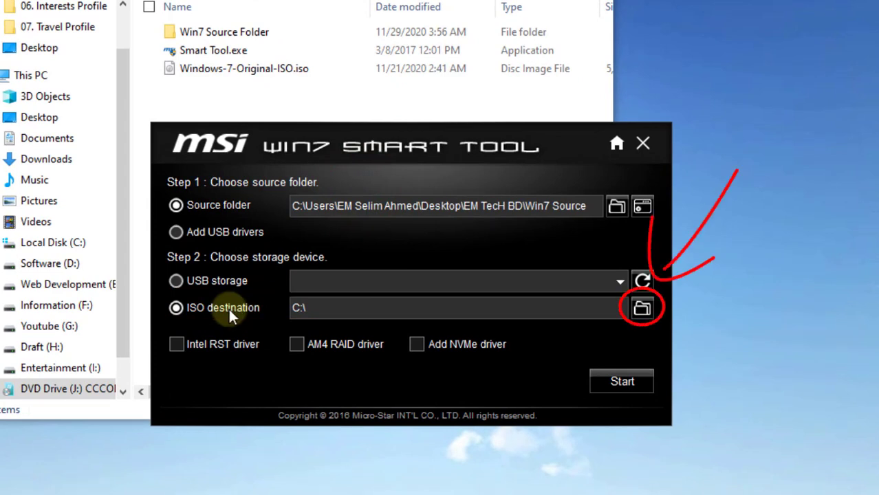
Set the ISO destination to the Desktop
left_click(642, 309)
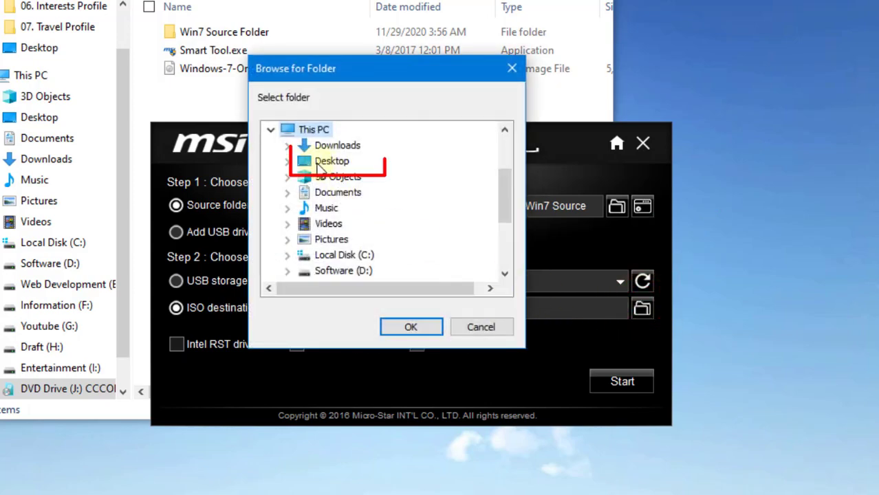
left_click(287, 161)
left_click(351, 175)
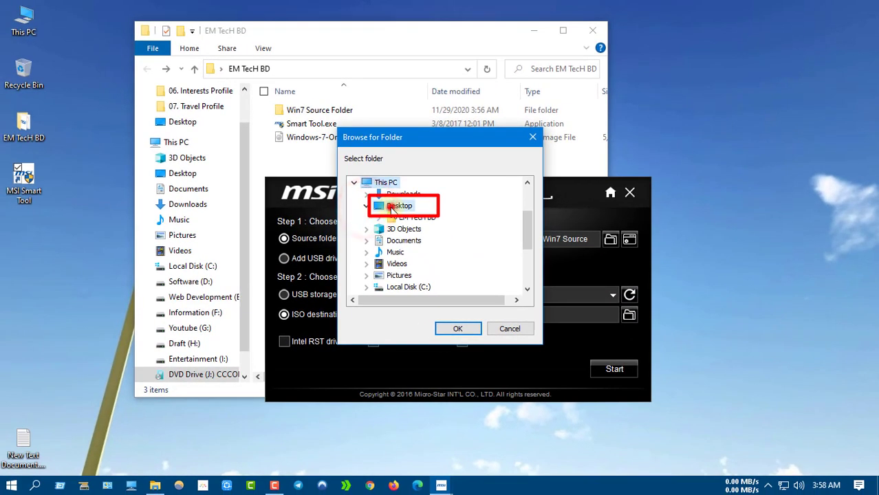
left_click(459, 330)
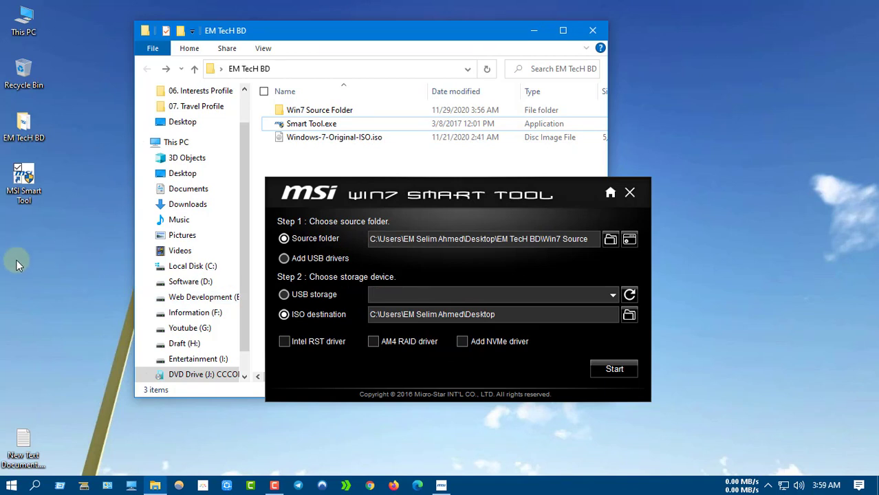
Start building the Windows 7 ISO with the chosen source and destination, and minimize the EM TecH BD folder window
left_click(255, 327)
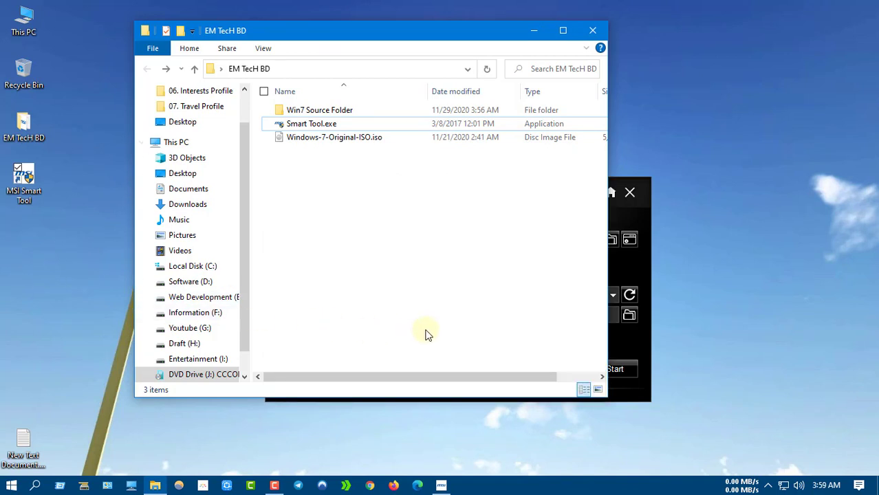
left_click(638, 339)
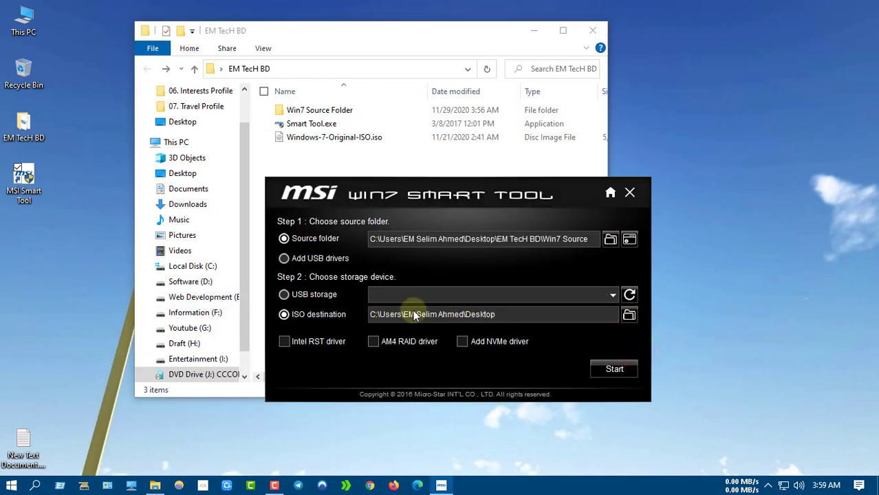
left_click(612, 370)
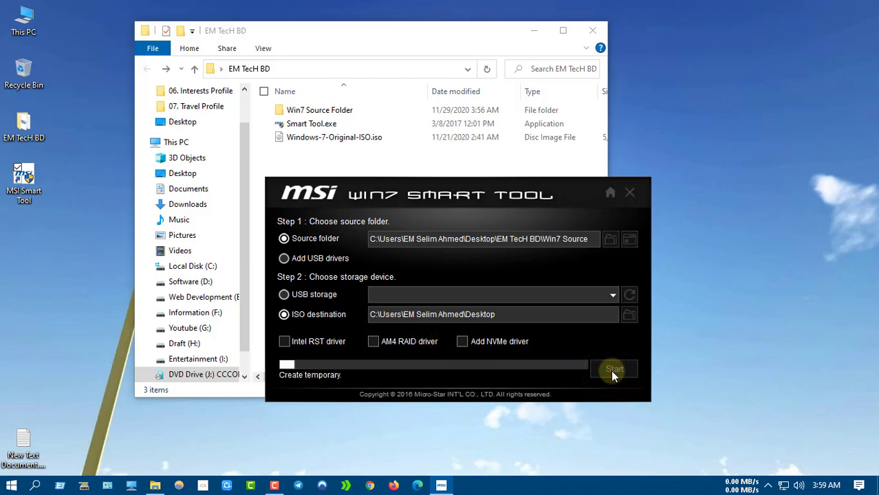
left_click(534, 32)
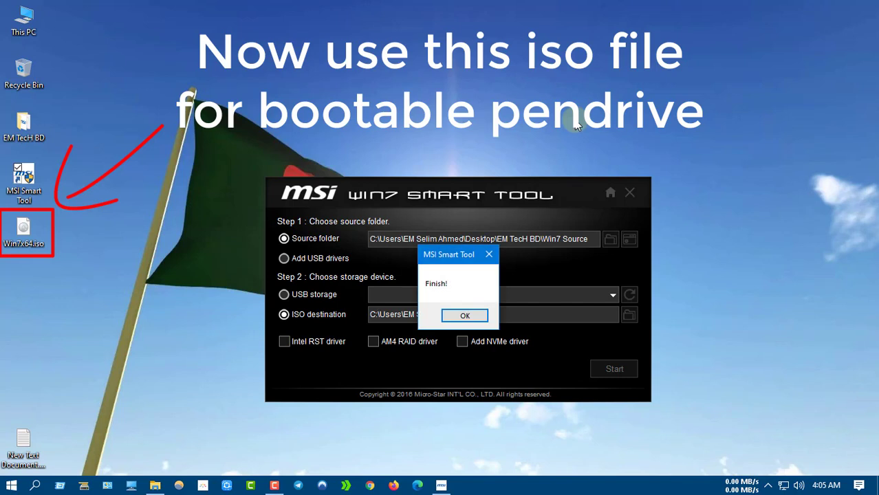
Dismiss the completion message and close the Win7 Smart Tool
left_click(465, 316)
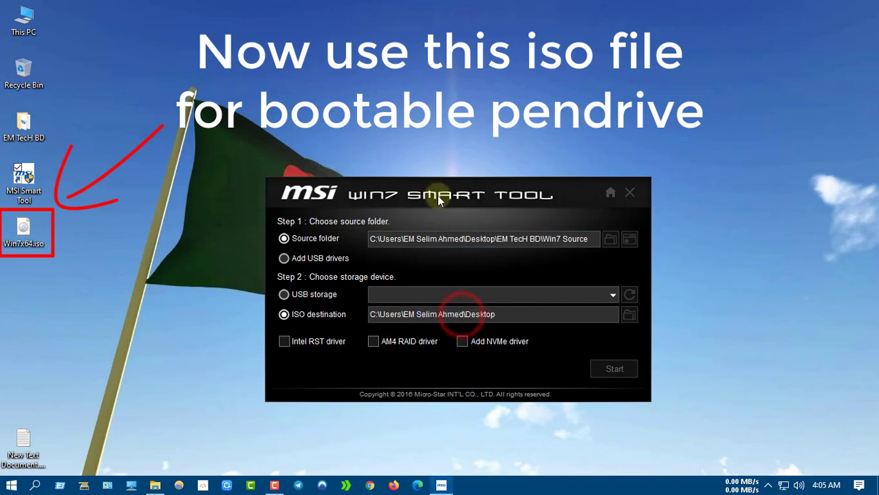
left_click_drag(436, 182, 426, 43)
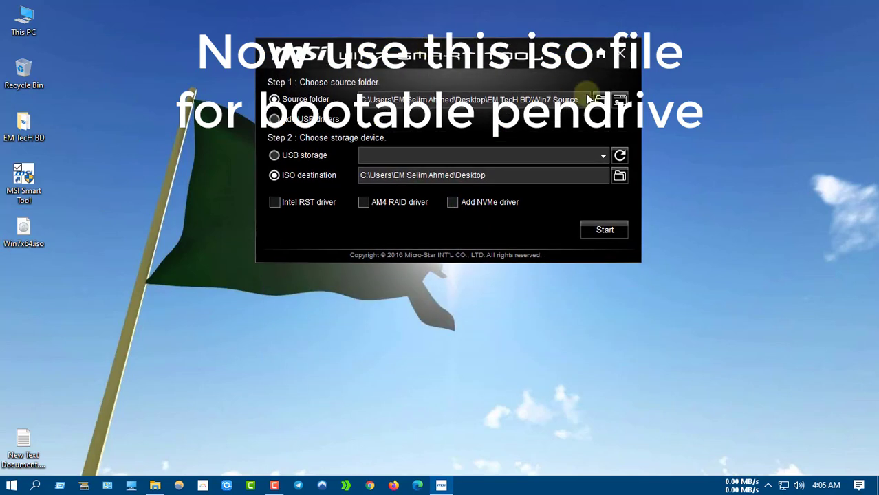
left_click(623, 55)
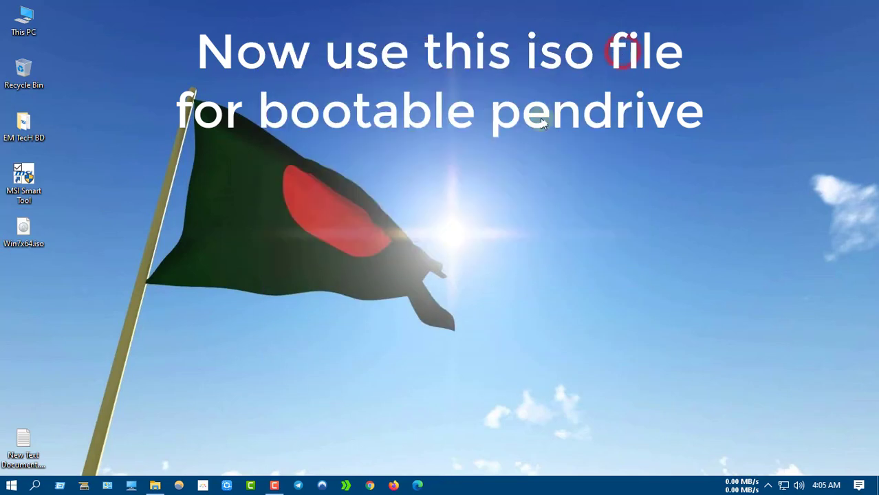
Move Win7x64.iso out of the icon column to an open area of the desktop
left_click(506, 138)
left_click_drag(24, 230, 200, 225)
left_click(196, 295)
left_click(379, 313)
left_click(337, 292)
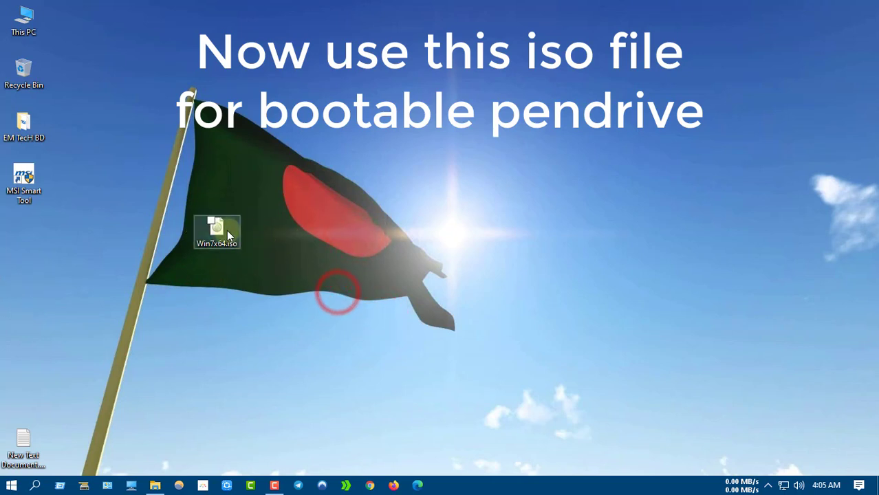
Check the file type, size and modification date of Win7x64.iso on the desktop
left_click_drag(165, 198, 306, 283)
left_click(306, 283)
mouse_move(221, 230)
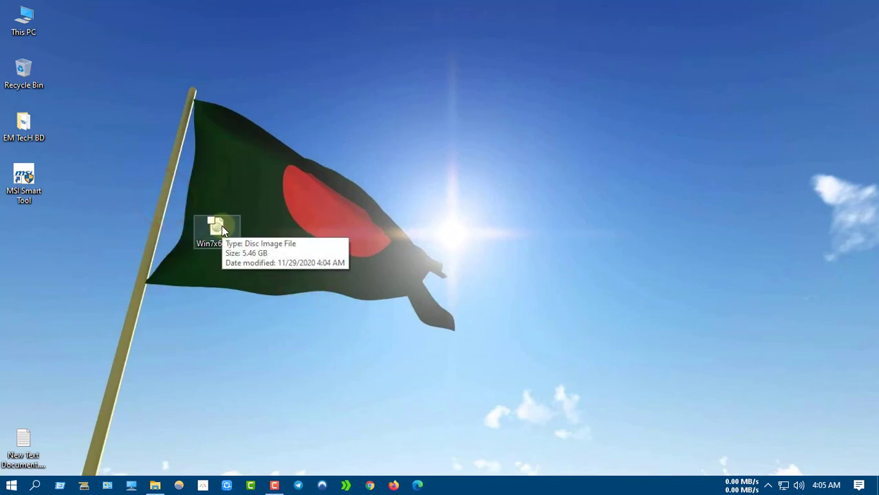
left_click(355, 222)
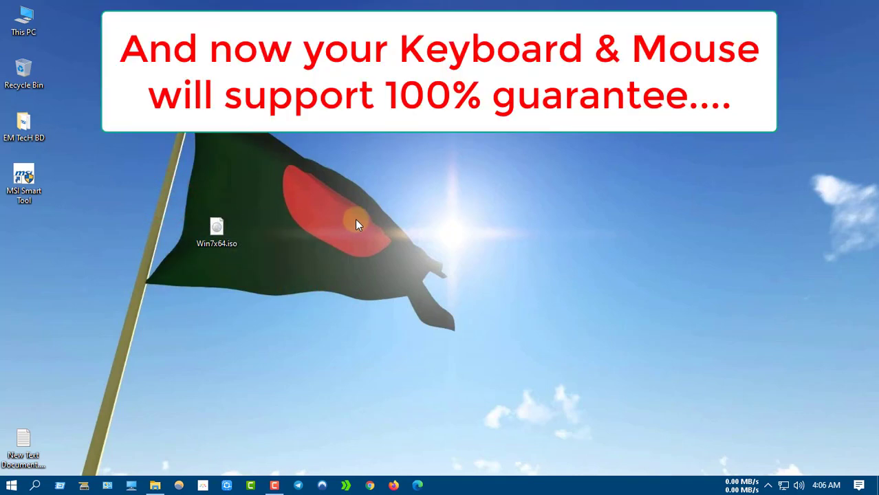